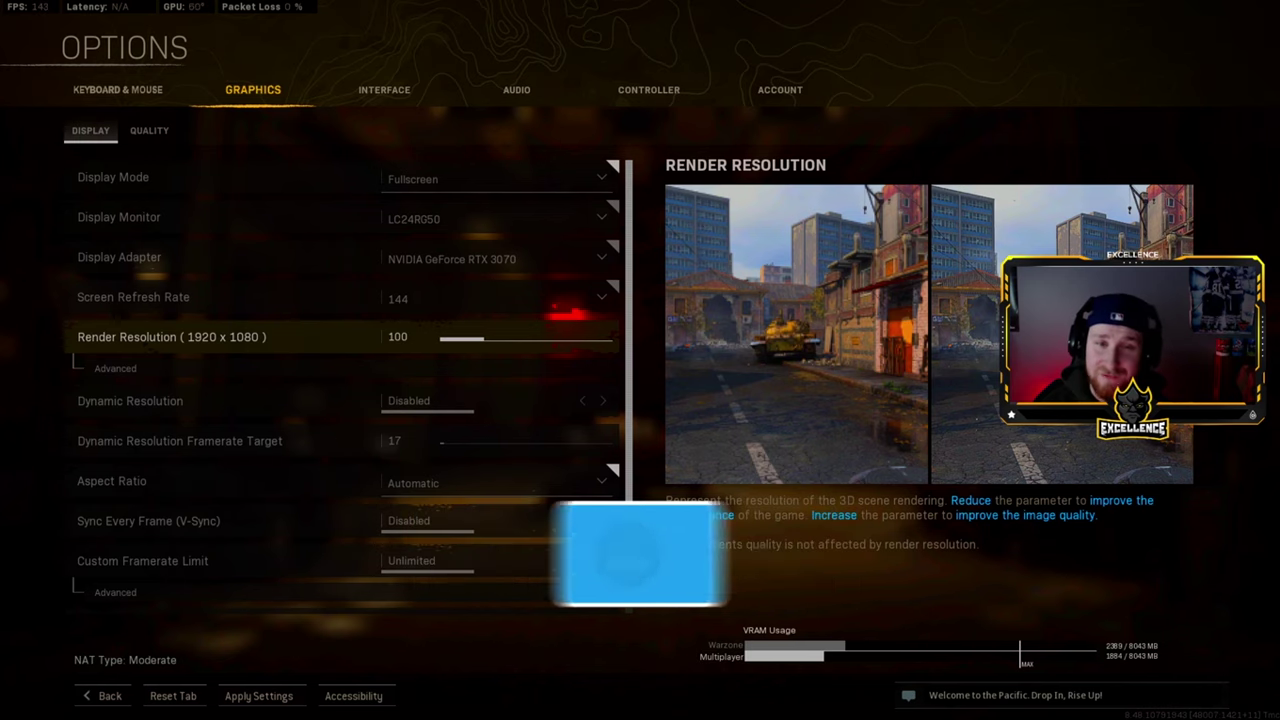
Scroll down through the rest of the Display settings list
scroll(345, 380, down, 1)
scroll(345, 380, down, 3)
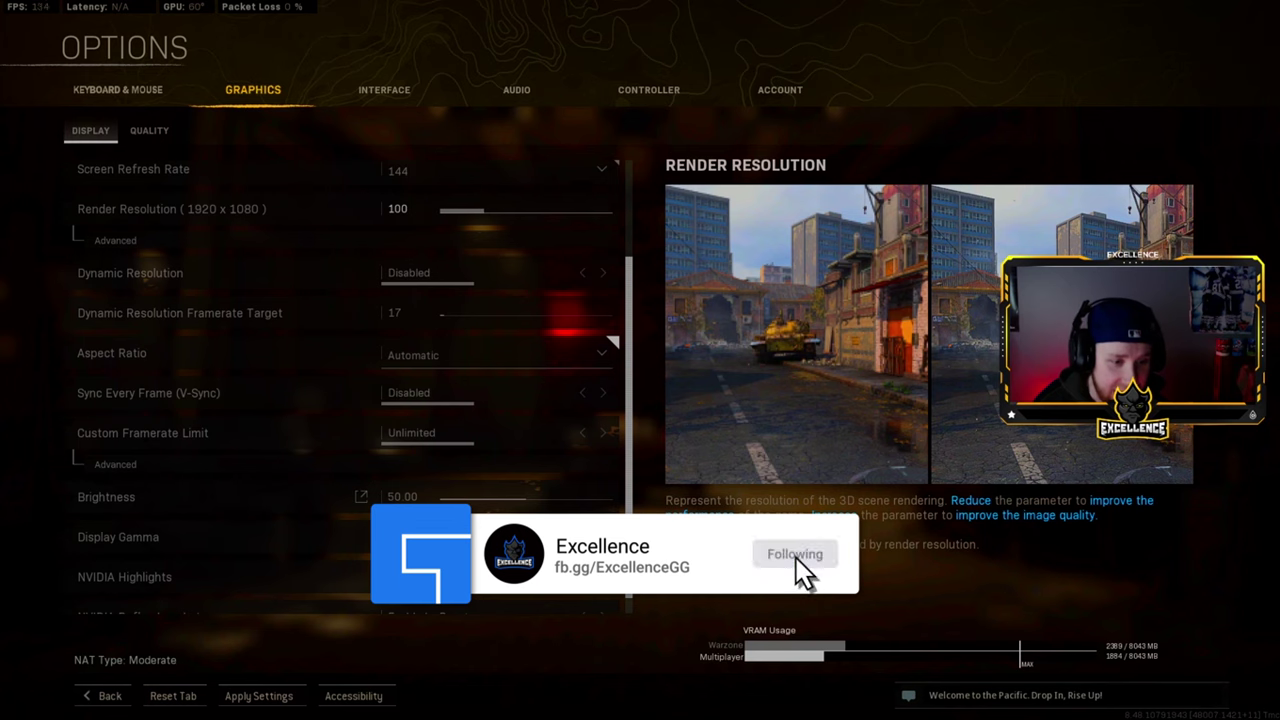
scroll(345, 380, down, 1)
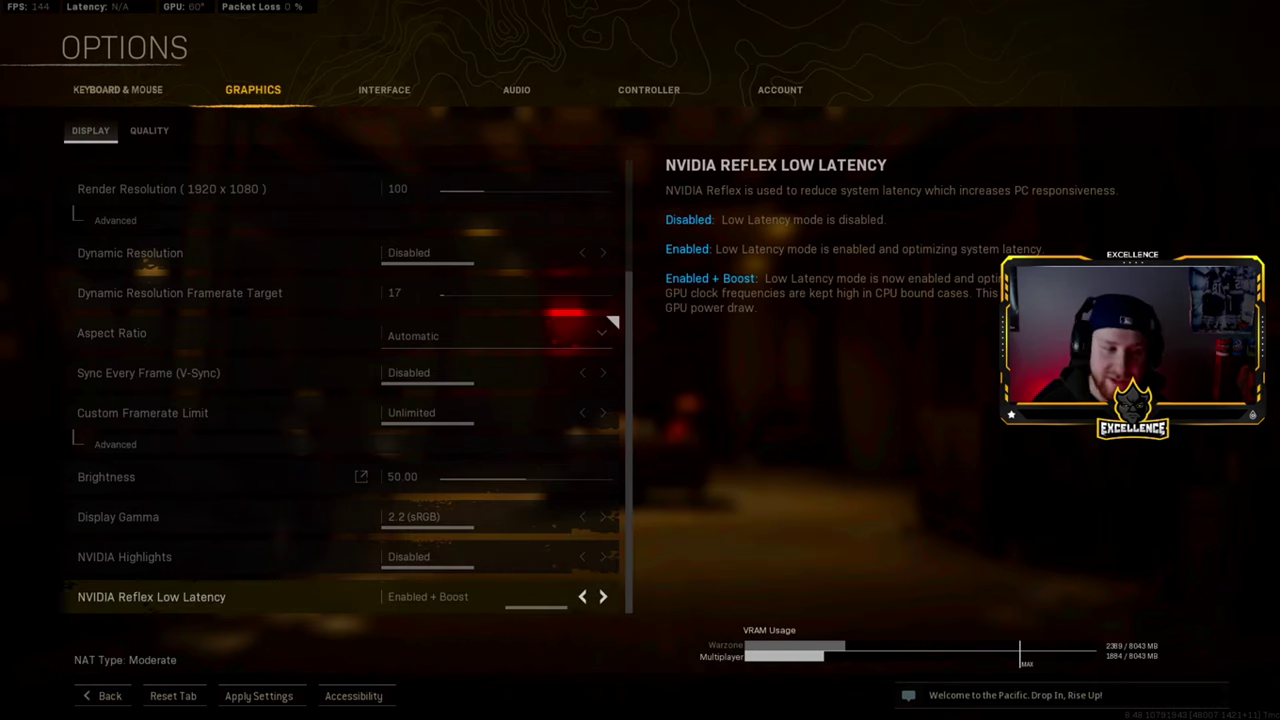
Expand and collapse Render Resolution's advanced options, then move to the Quality tab, with Field of View at 120
key(Up)
key(Up)
key(Up)
key(Up)
key(Up)
key(Up)
key(Up)
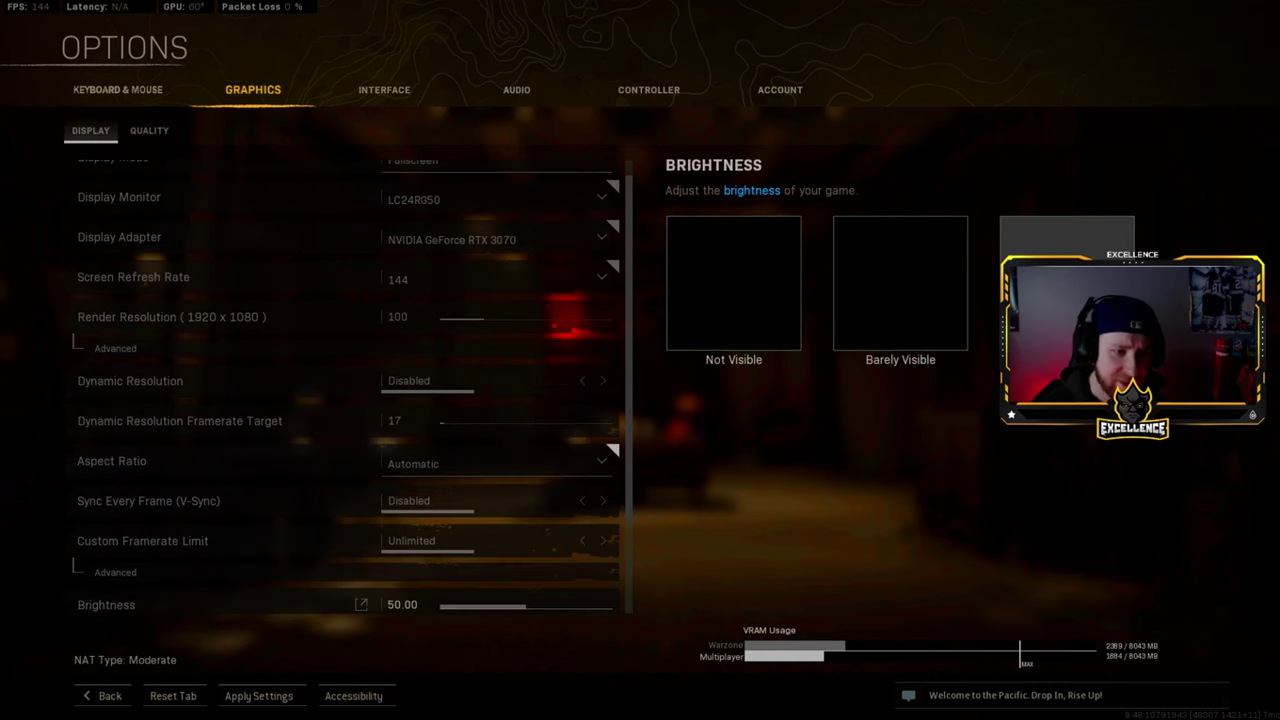
key(Up)
key(Up)
key(Return)
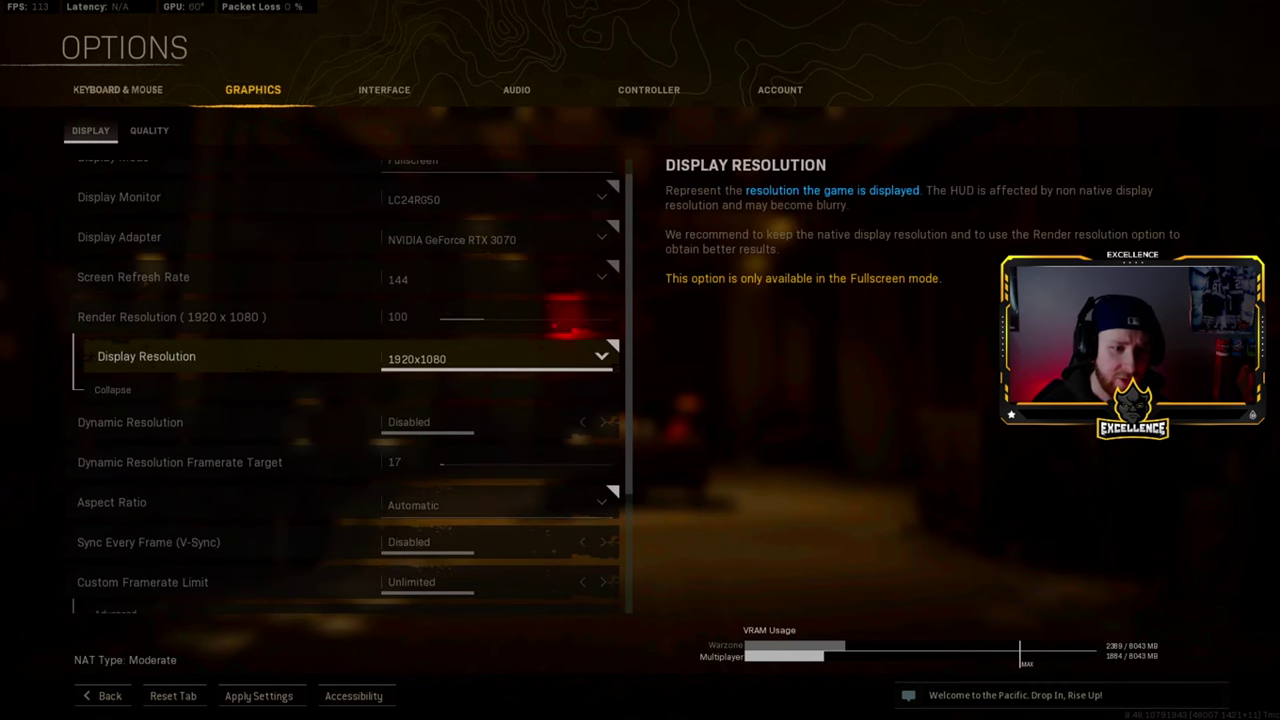
key(Down)
key(Return)
key(Up)
key(Up)
key(Up)
key(Up)
key(e)
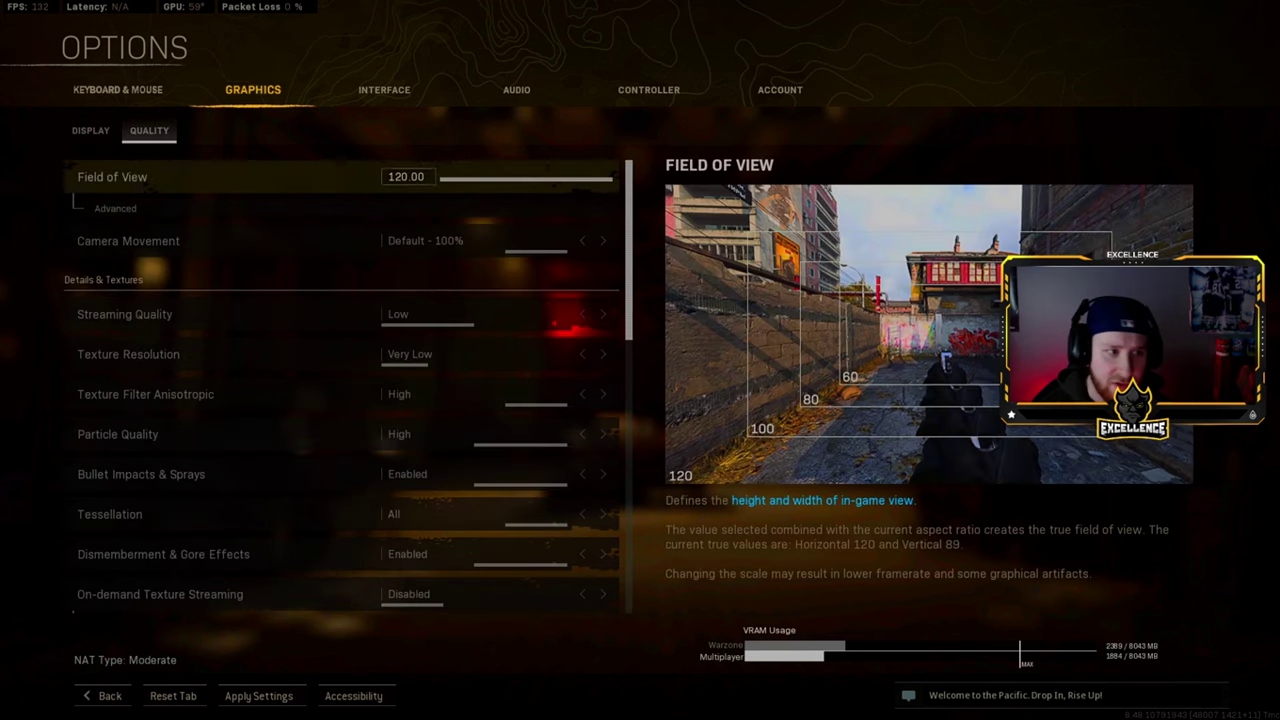
Reveal ADS Field of View set to Affected; check Streaming Quality Low and Texture Resolution Very Low
key(Down)
key(Return)
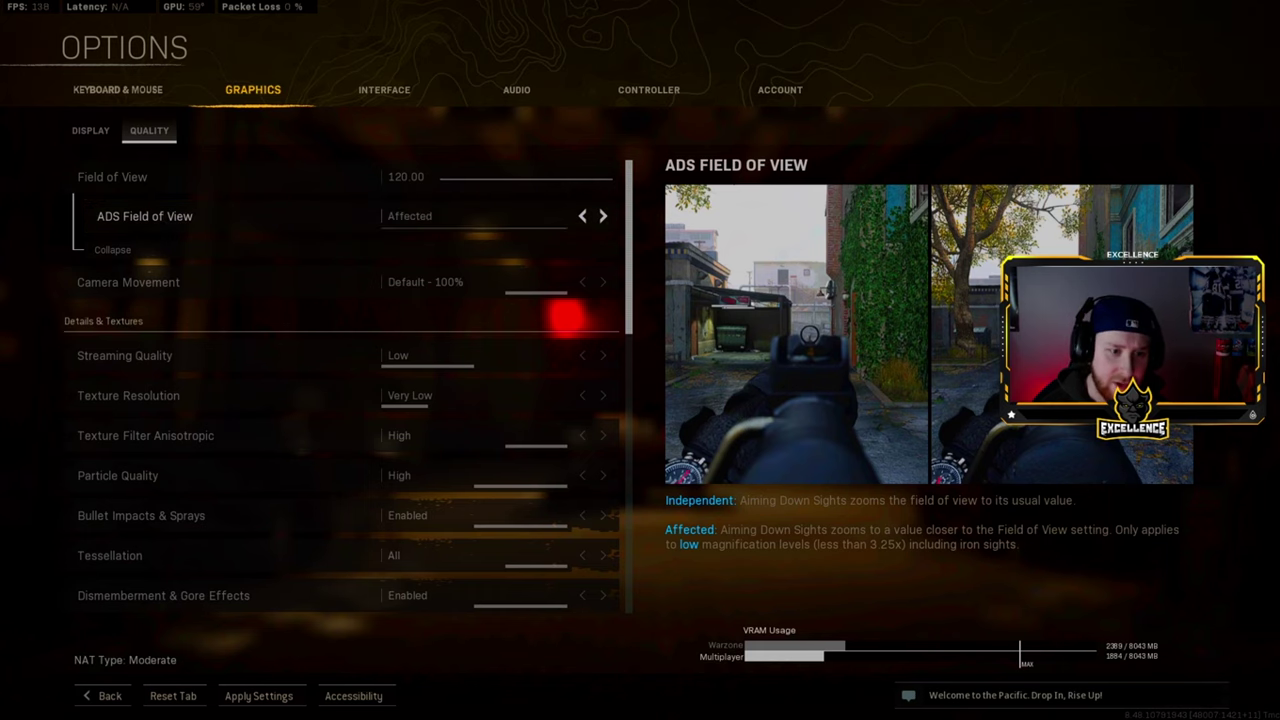
key(Down)
key(Down)
key(Down)
key(Down)
key(Down)
key(Down)
key(Down)
key(Up)
key(Up)
key(Up)
key(Up)
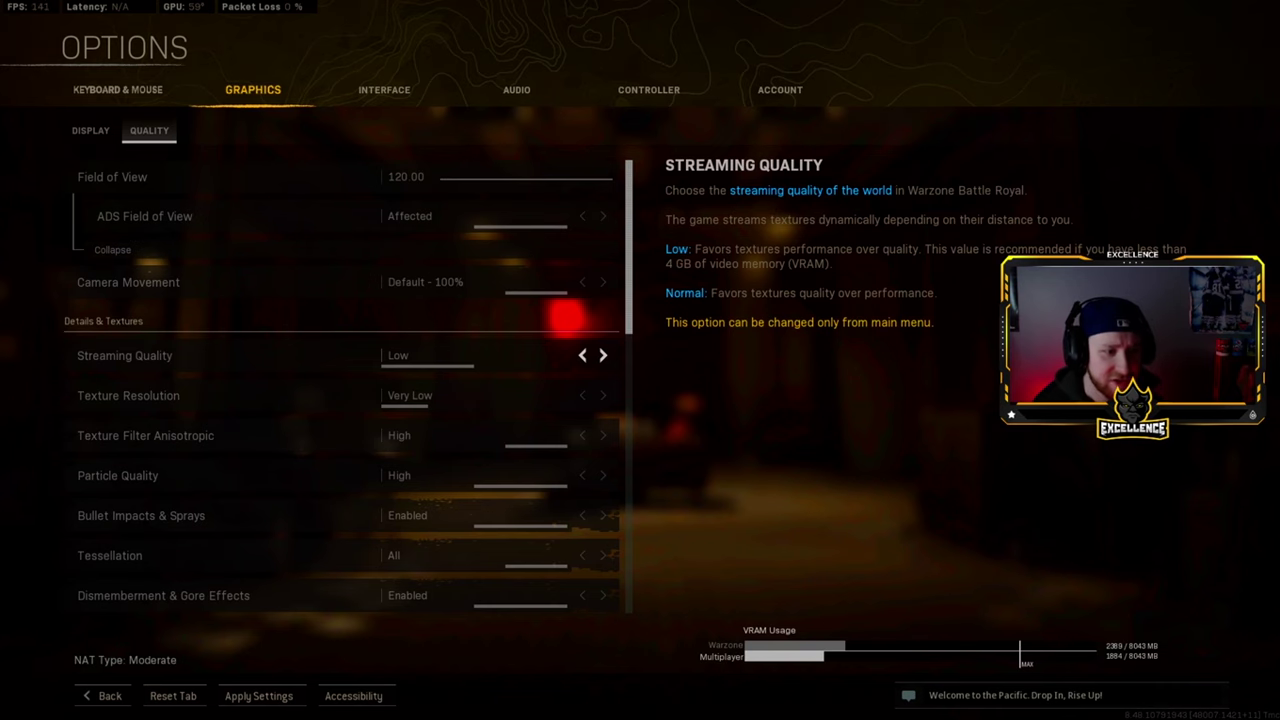
key(Down)
key(Up)
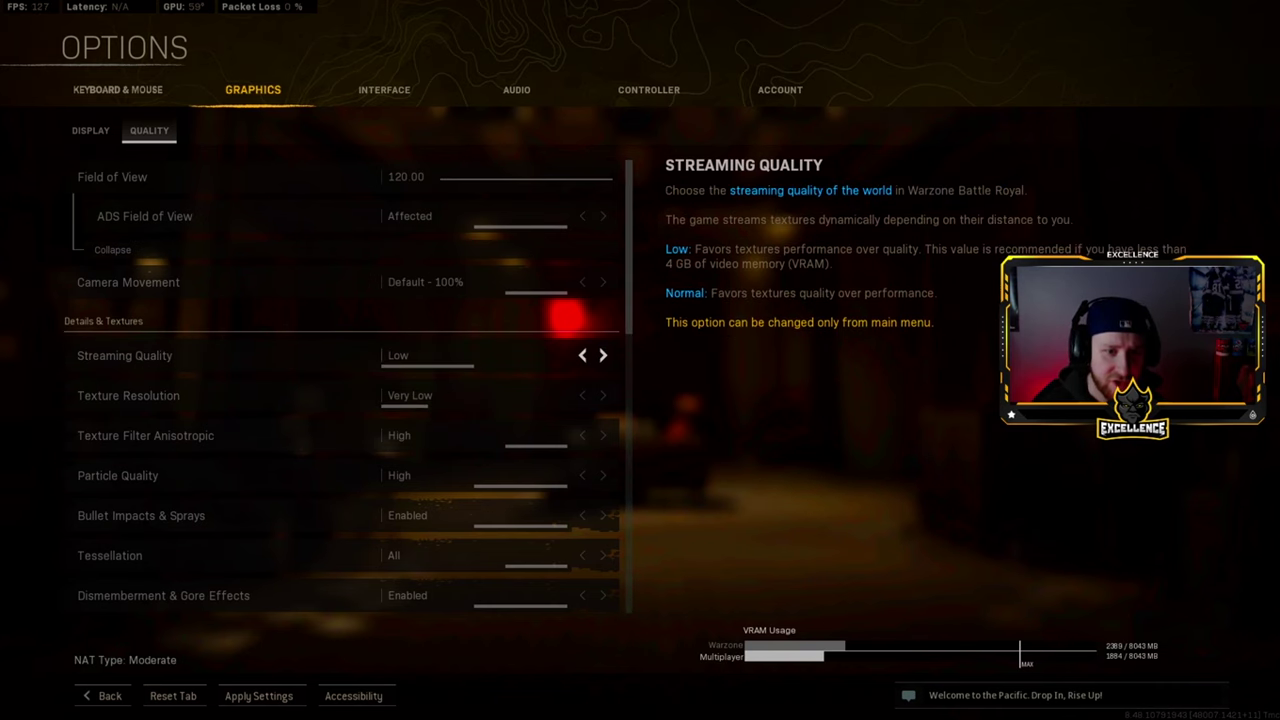
Scroll through the remaining quality settings, then switch over to the Audio settings
scroll(340, 390, down, 5)
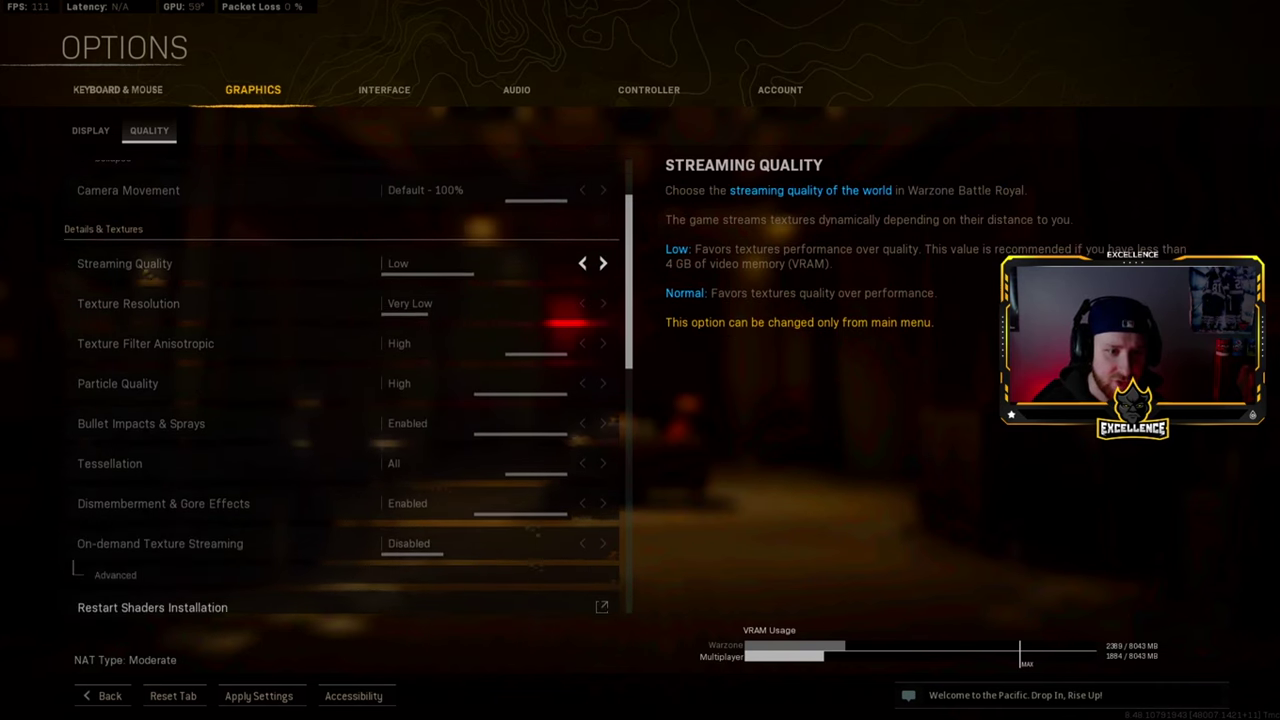
scroll(340, 390, down, 6)
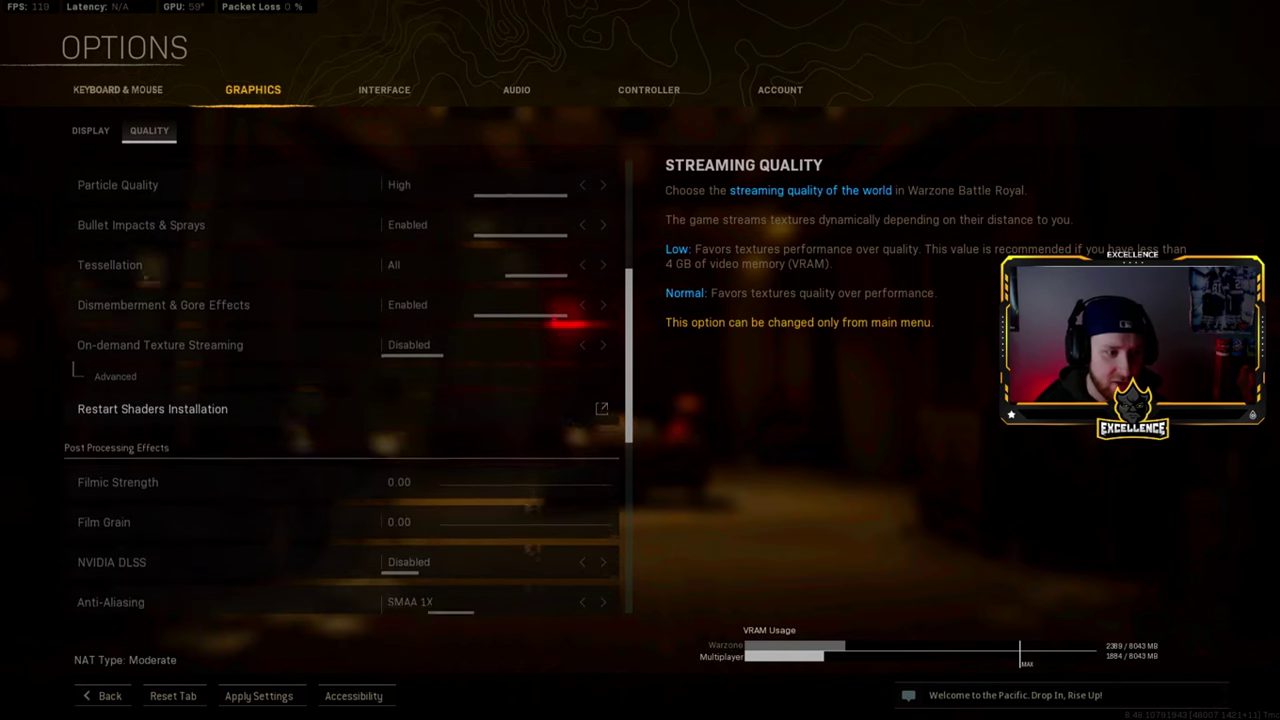
scroll(340, 390, down, 6)
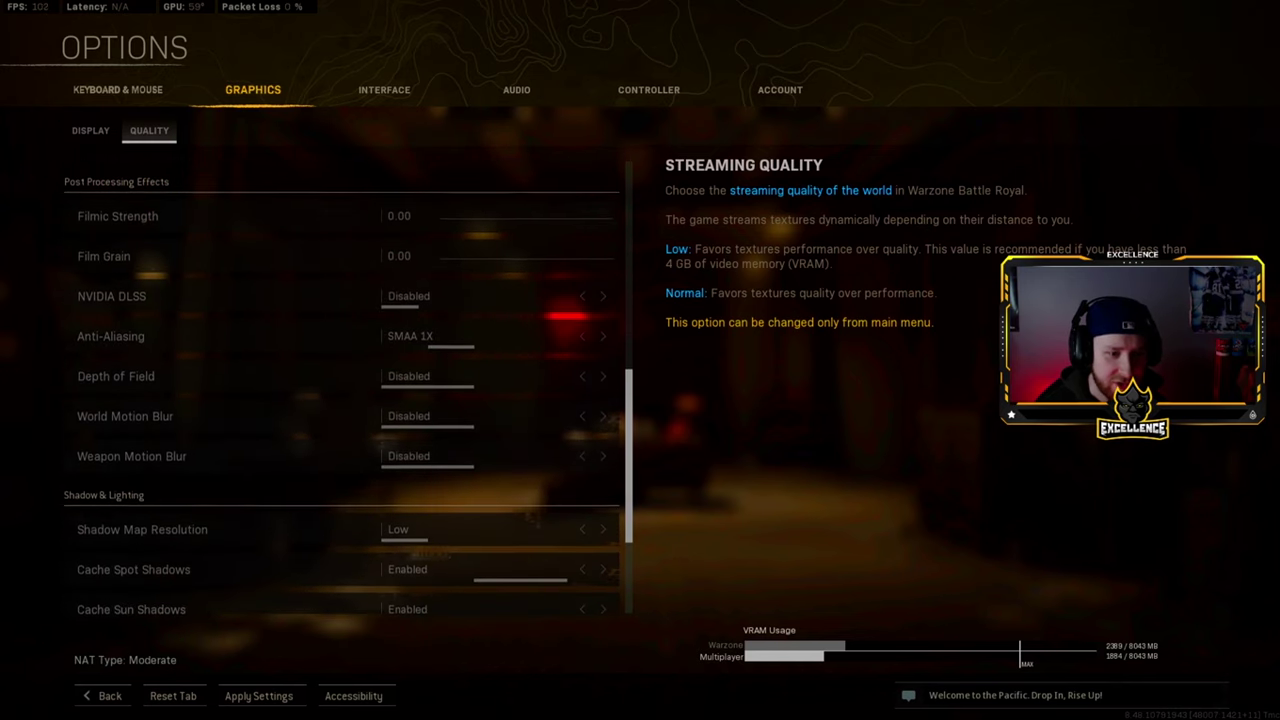
scroll(340, 390, down, 2)
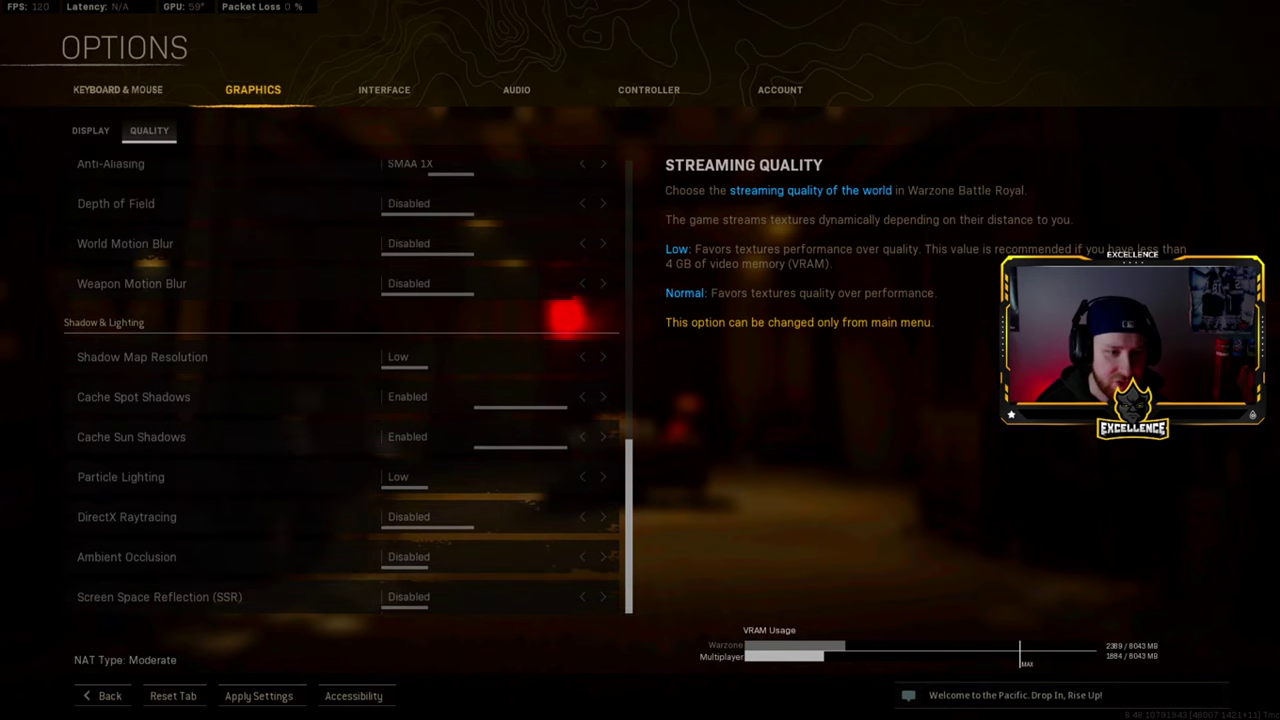
scroll(340, 390, up, 12)
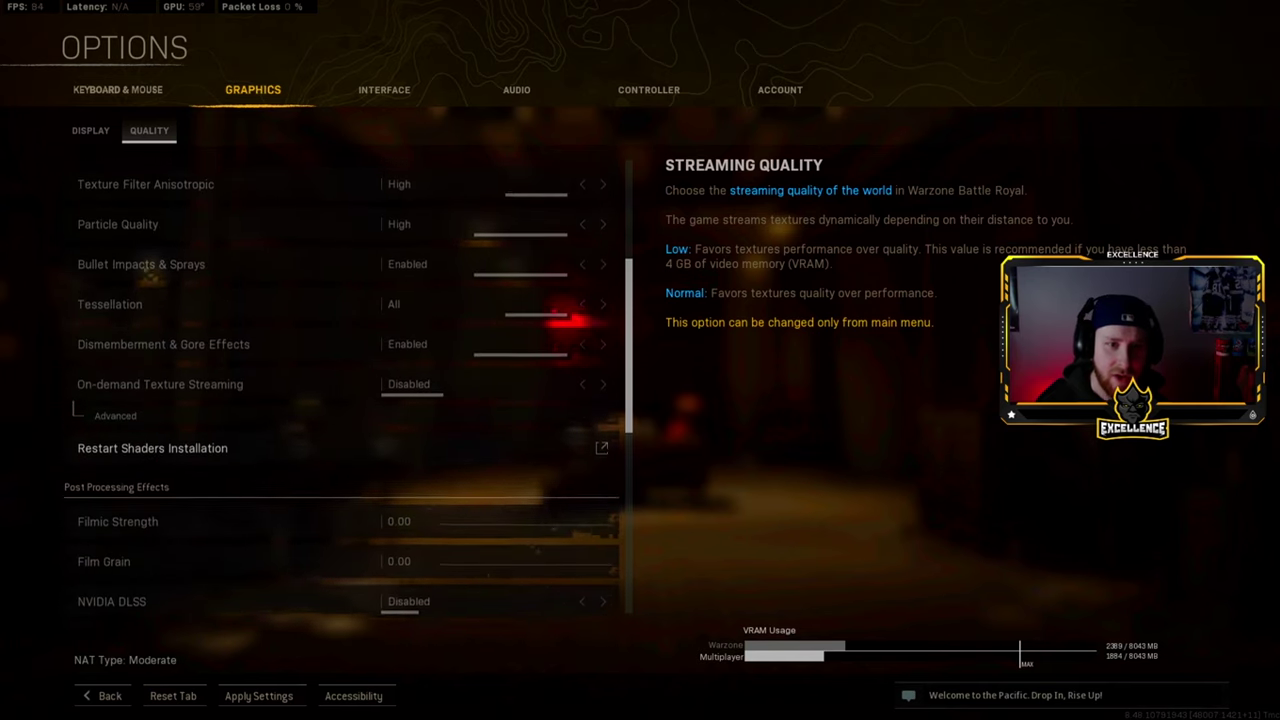
scroll(340, 390, up, 6)
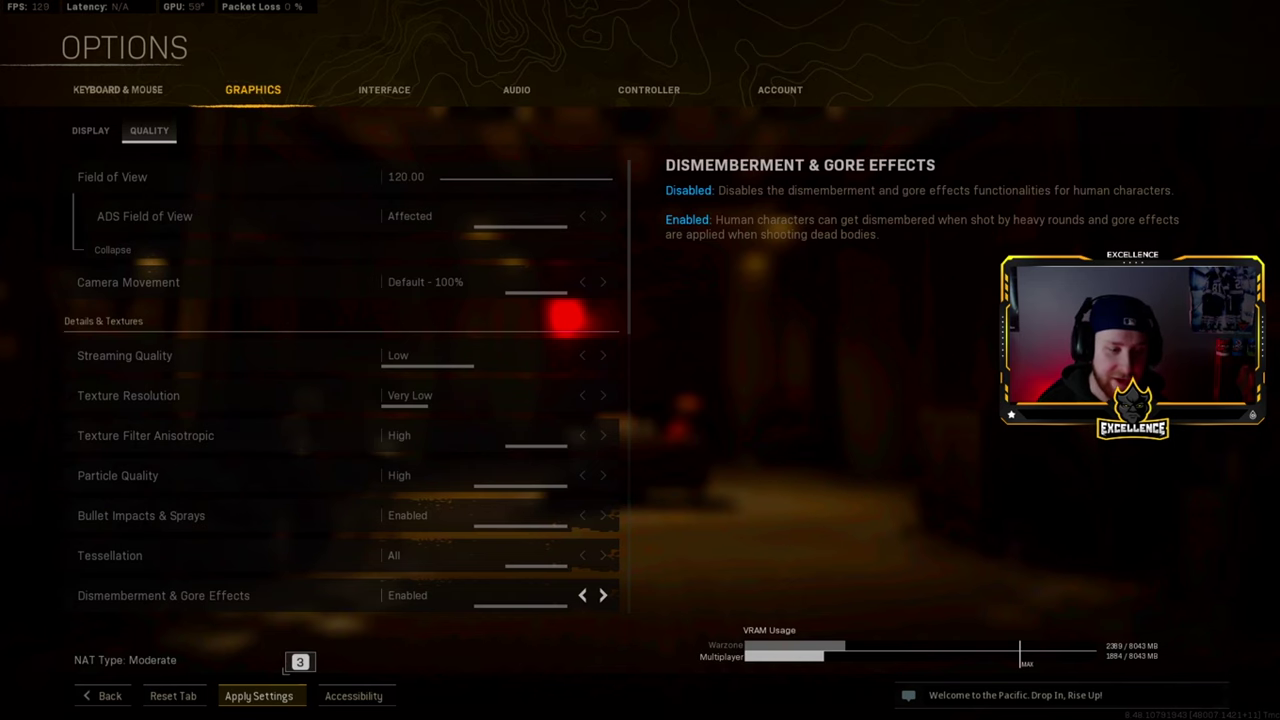
key(e)
key(e)
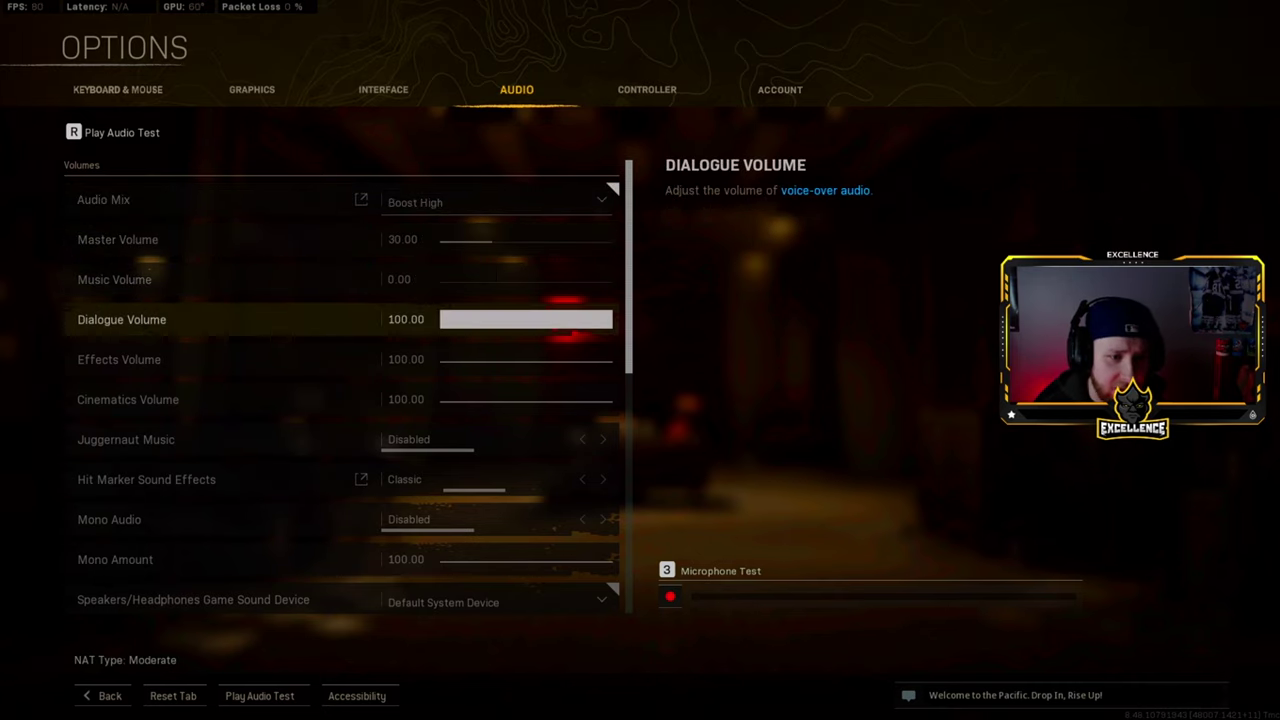
scroll(340, 355, down, 6)
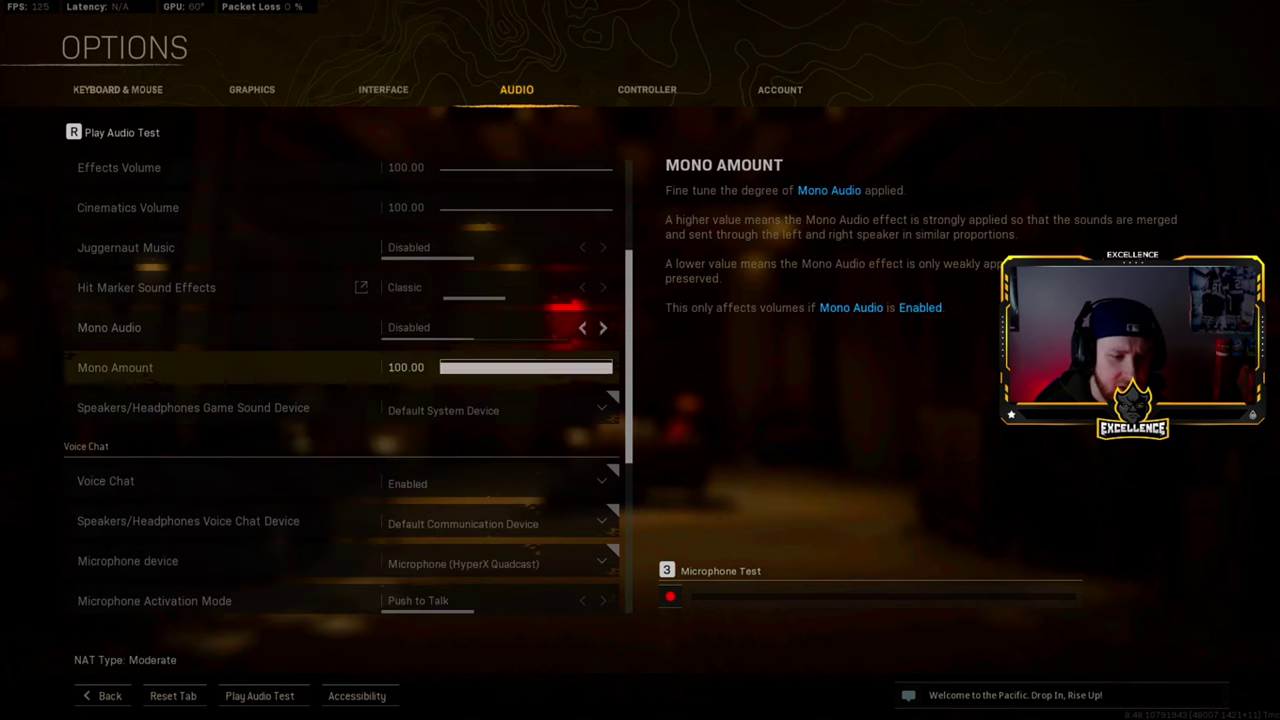
scroll(340, 355, down, 2)
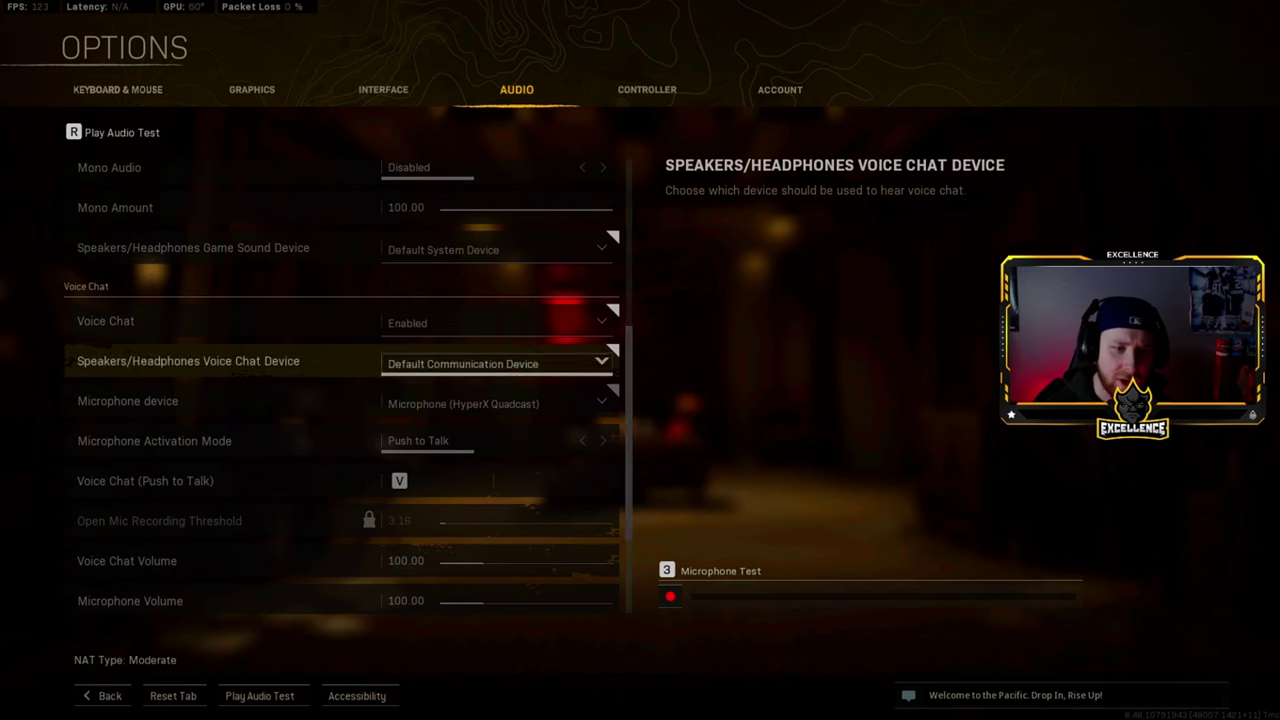
scroll(340, 380, down, 2)
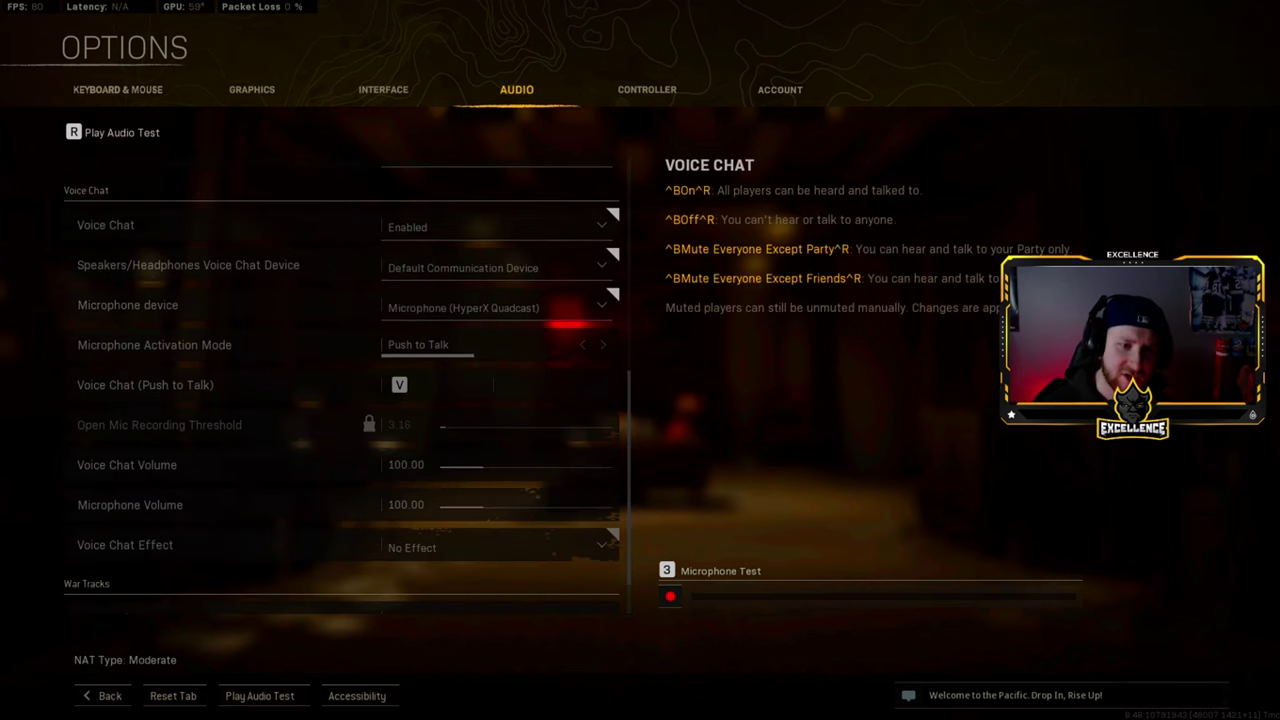
scroll(340, 380, down, 1)
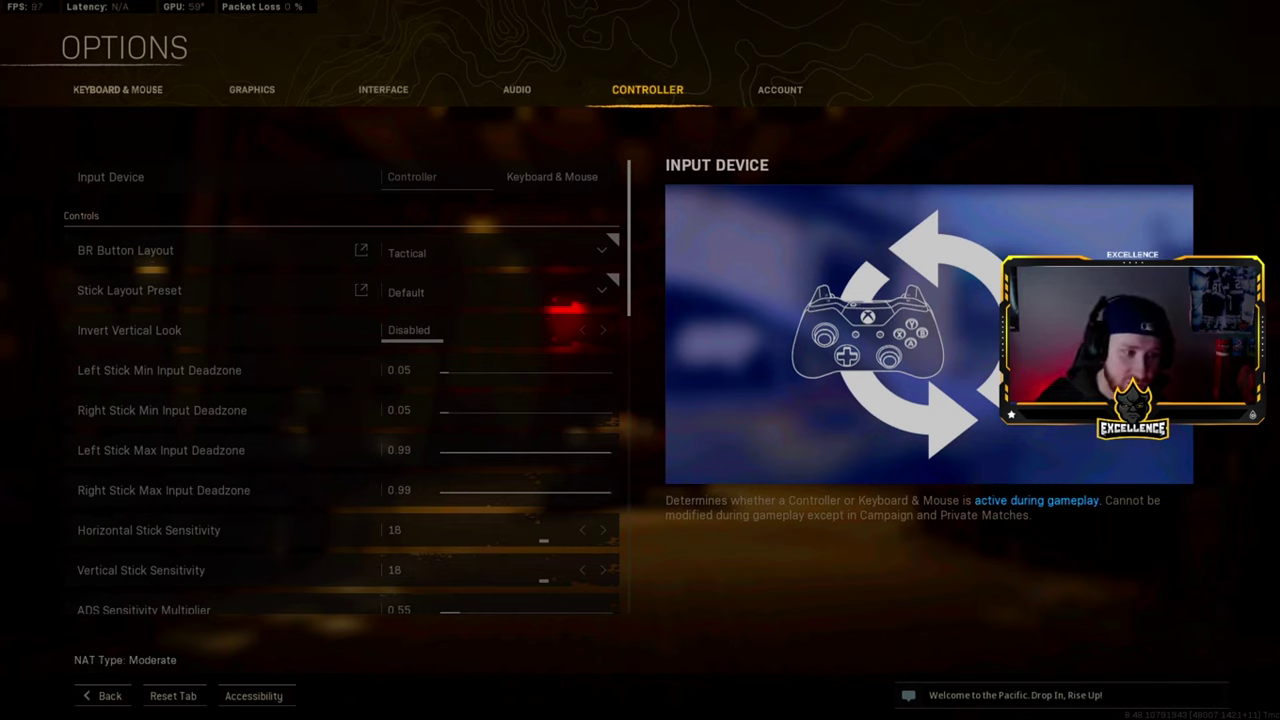
Show the BR Button Layout diagram for the Tactical controller layout
click(125, 250)
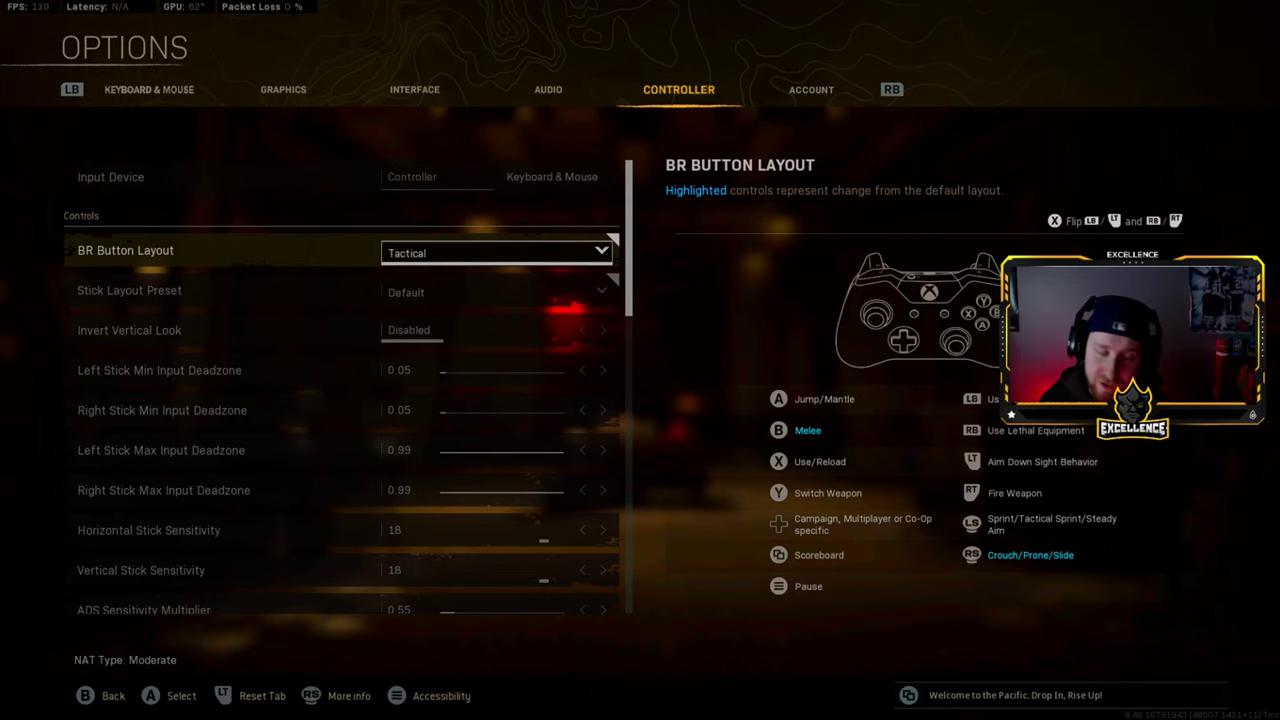
Leave ADS Sensitivity Multiplier at 0.55 and move to Aim Response Curve Type, kept on Linear
scroll(310, 365, down, 3)
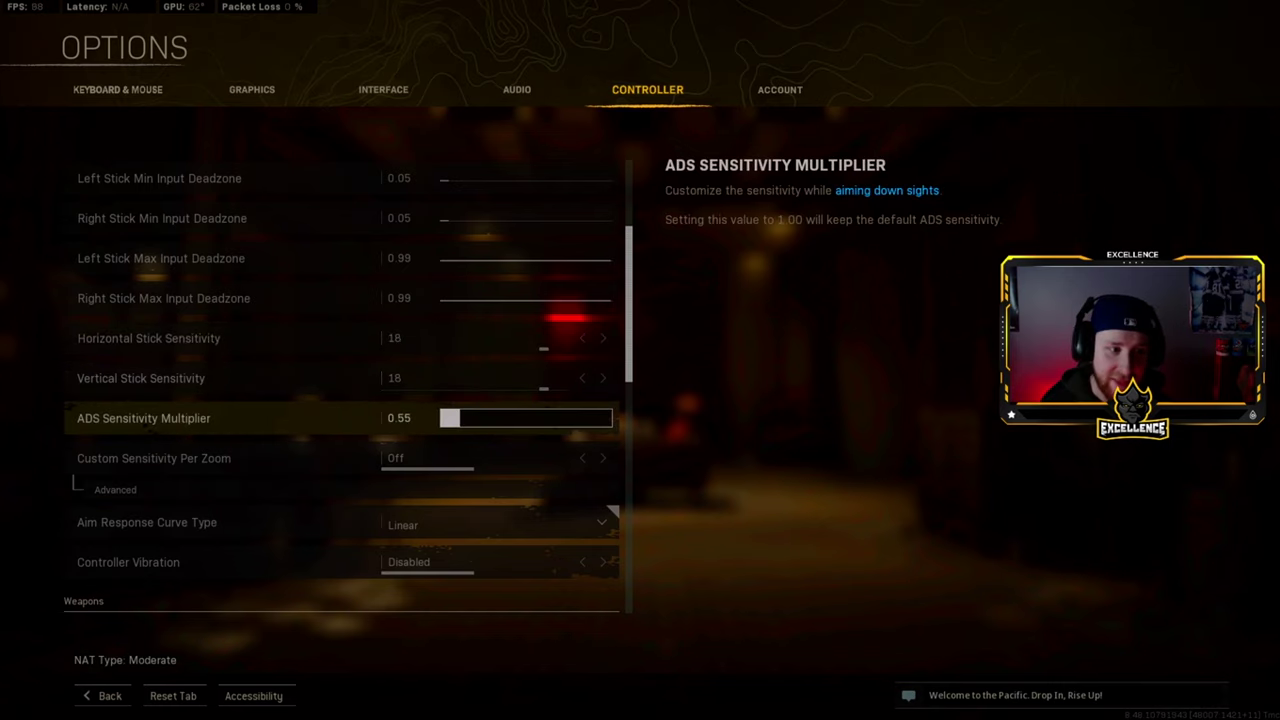
click(408, 418)
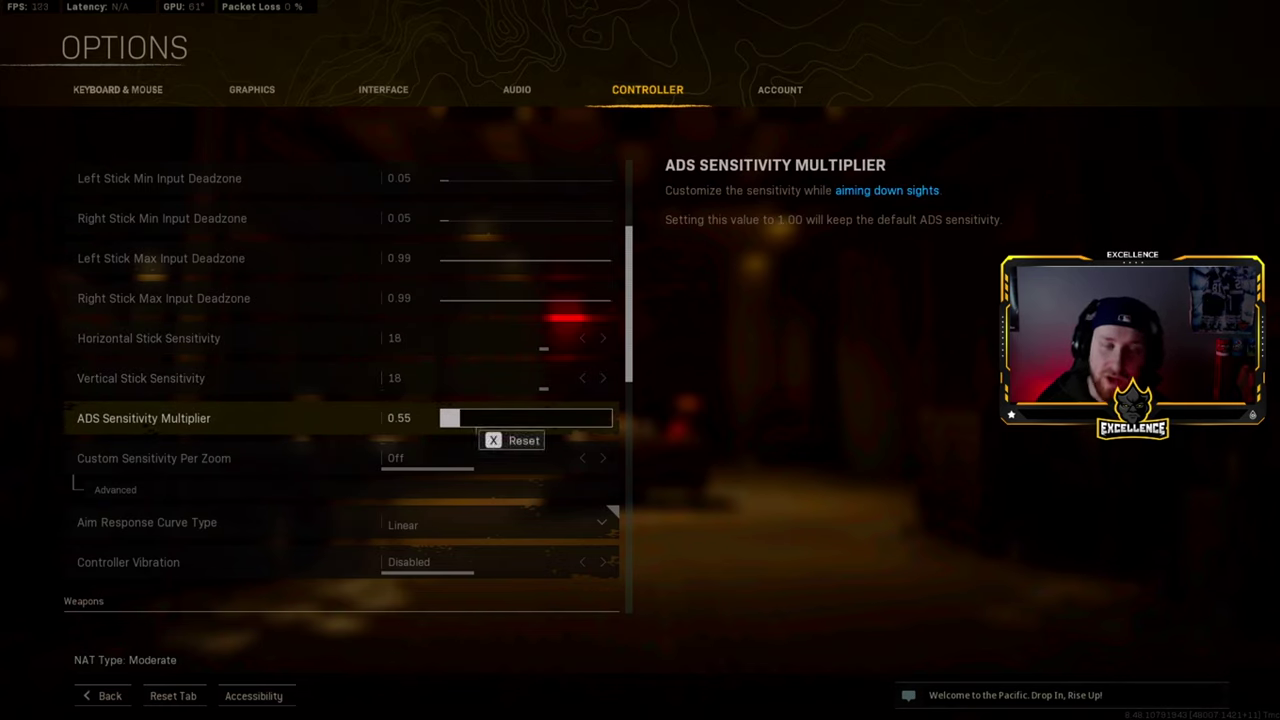
click(399, 418)
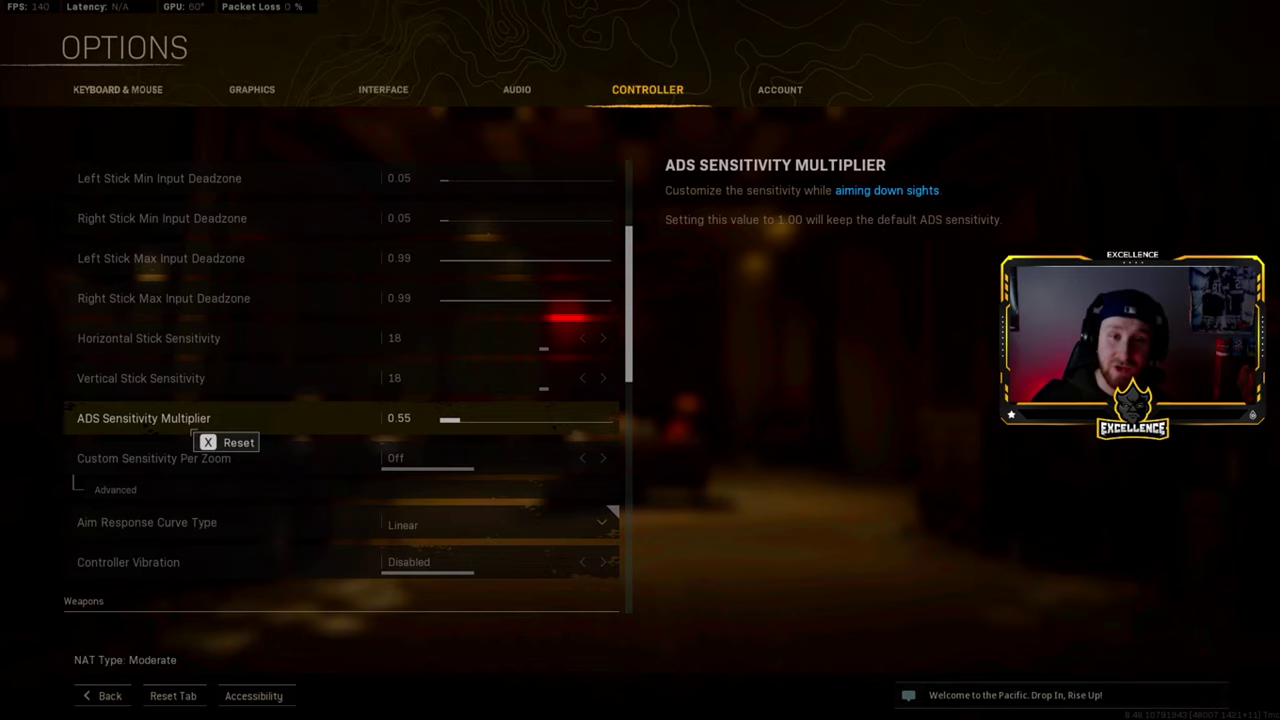
key(Down)
key(Down)
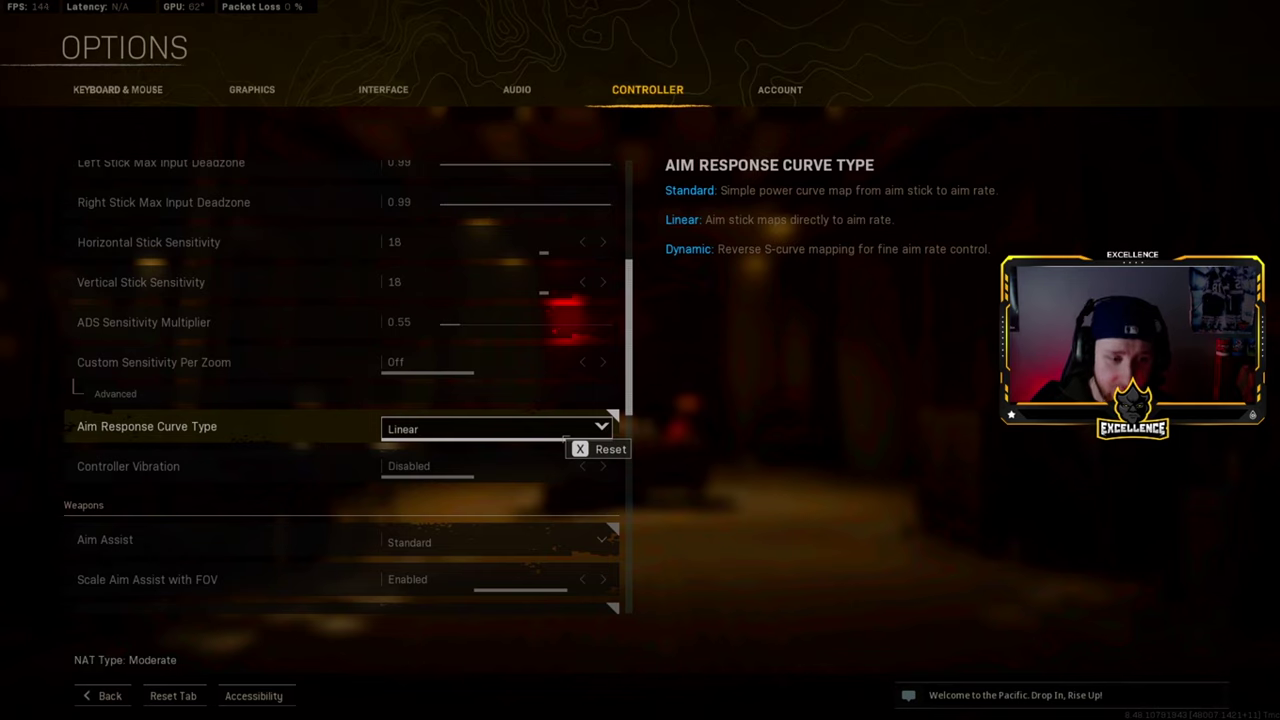
Step down to Aim Assist (Standard) and Scale Aim Assist with FOV (Enabled) to view their previews
key(Down)
key(Down)
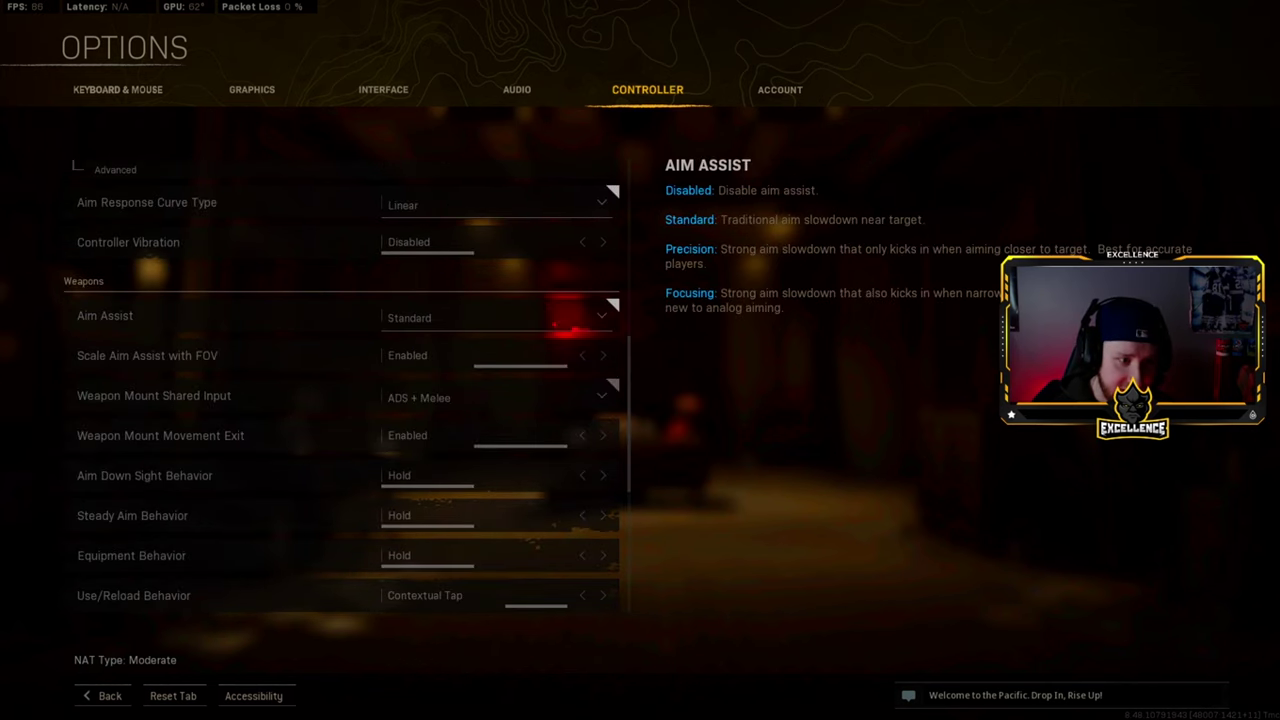
key(Down)
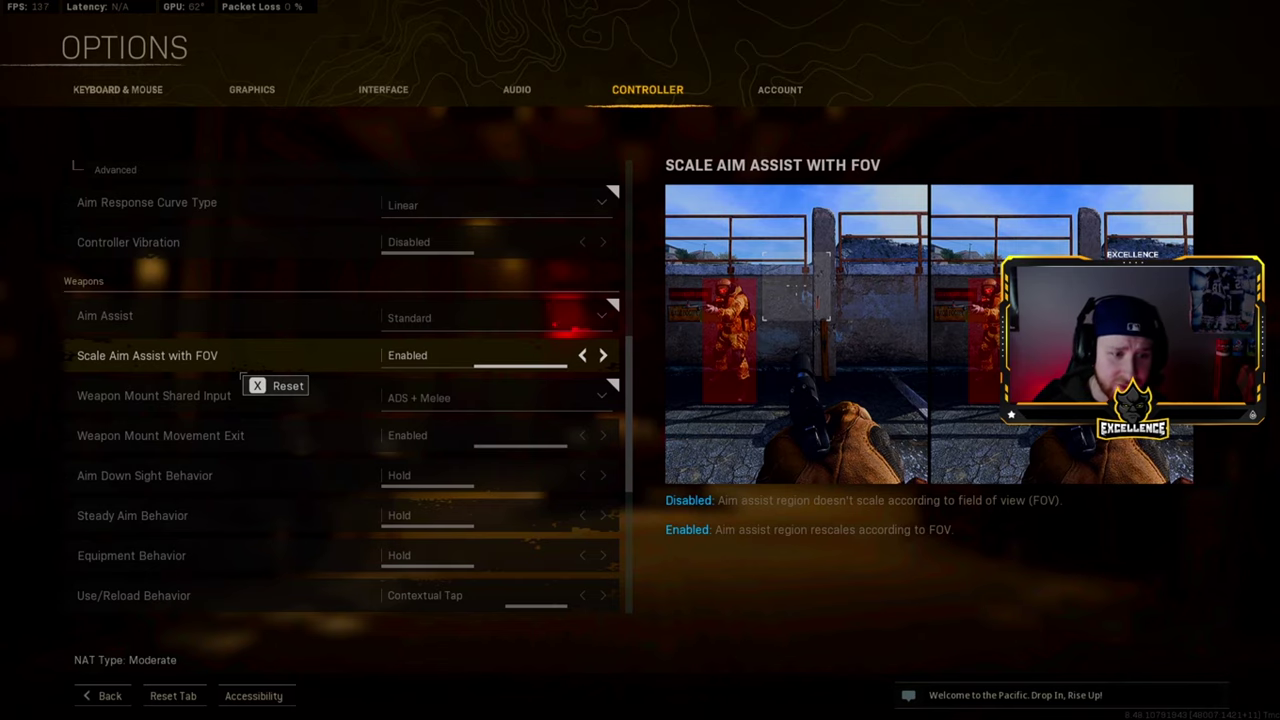
Review the weapon rows: Weapon Mount Shared Input, Use/Reload Behavior and Armor Plate Behavior
key(Down)
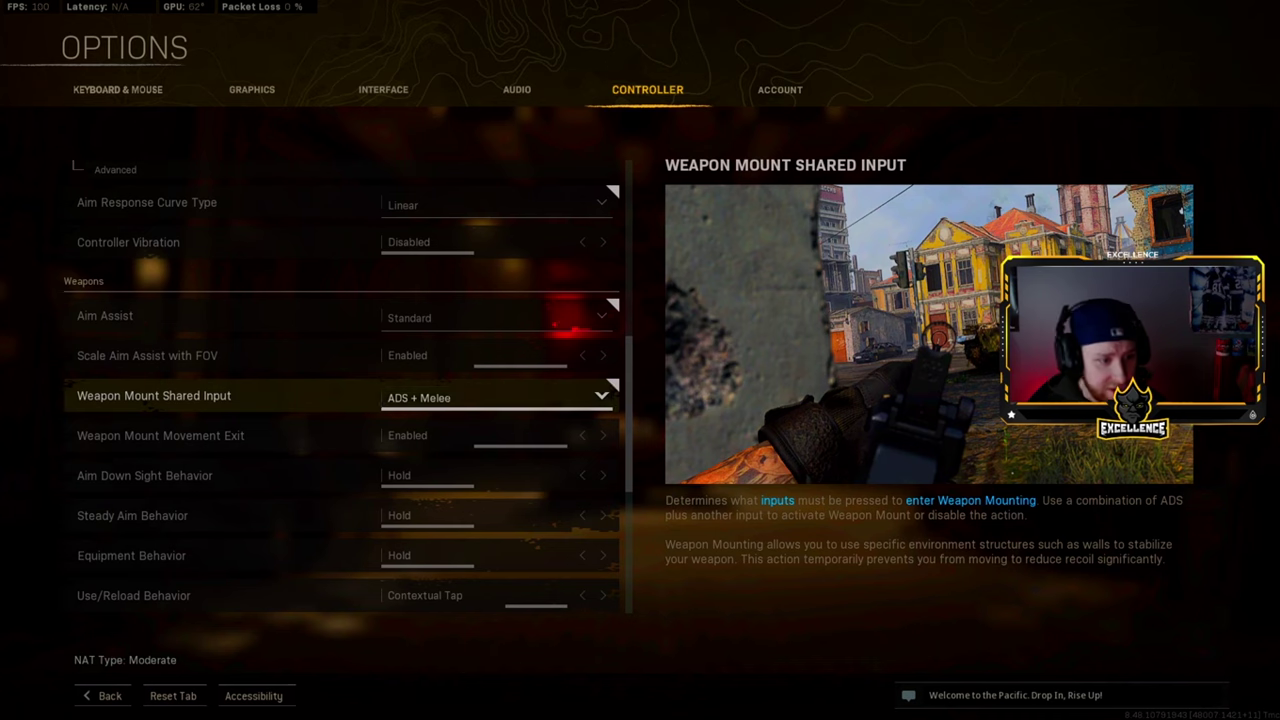
key(Down)
key(Down)
key(Down)
key(Down)
key(Down)
key(Down)
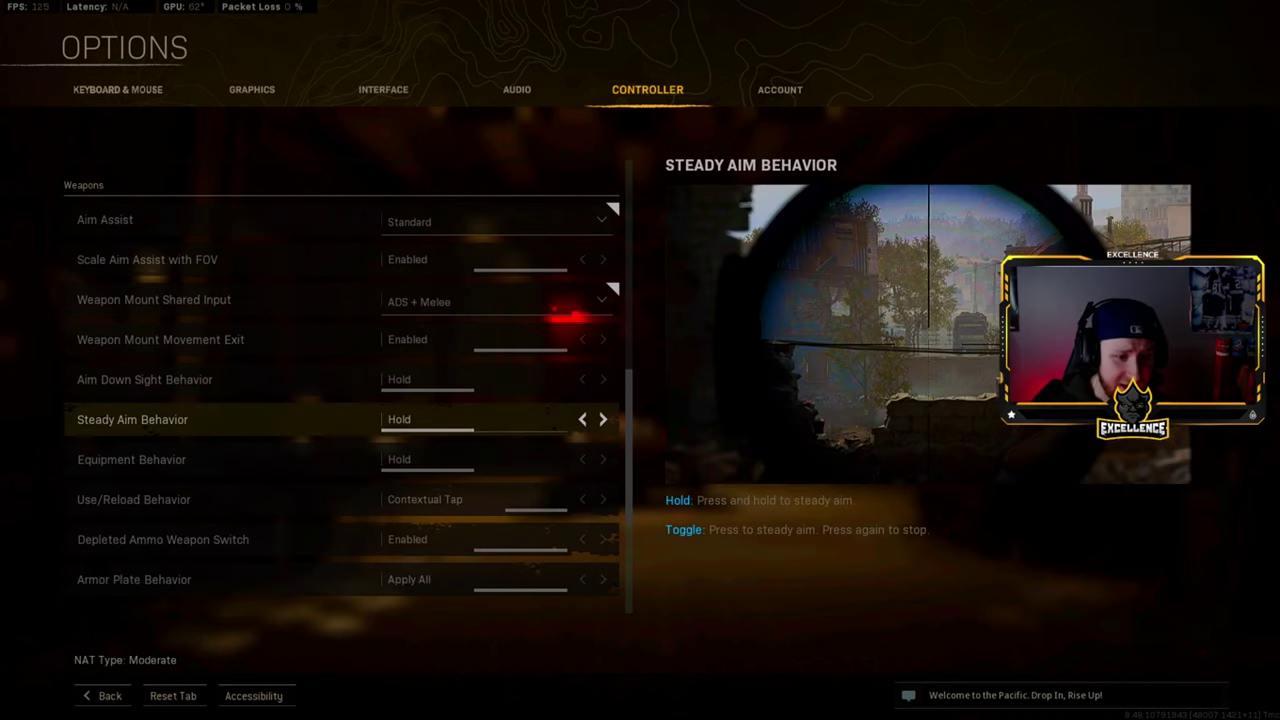
key(Up)
key(Down)
key(Down)
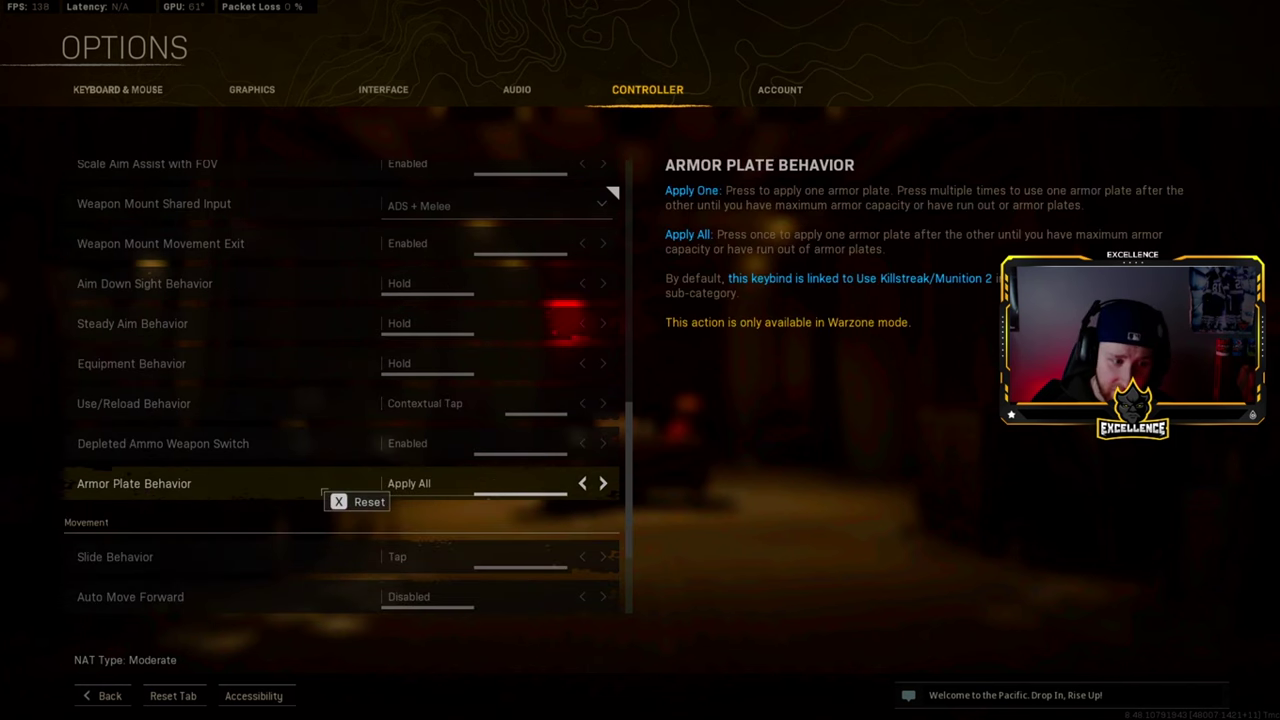
Step through movement settings: Slide Behavior Tap, Automatic Tactical Sprint, Parachute Auto-Deploy Disabled
key(Down)
key(Down)
key(Down)
key(Up)
key(Up)
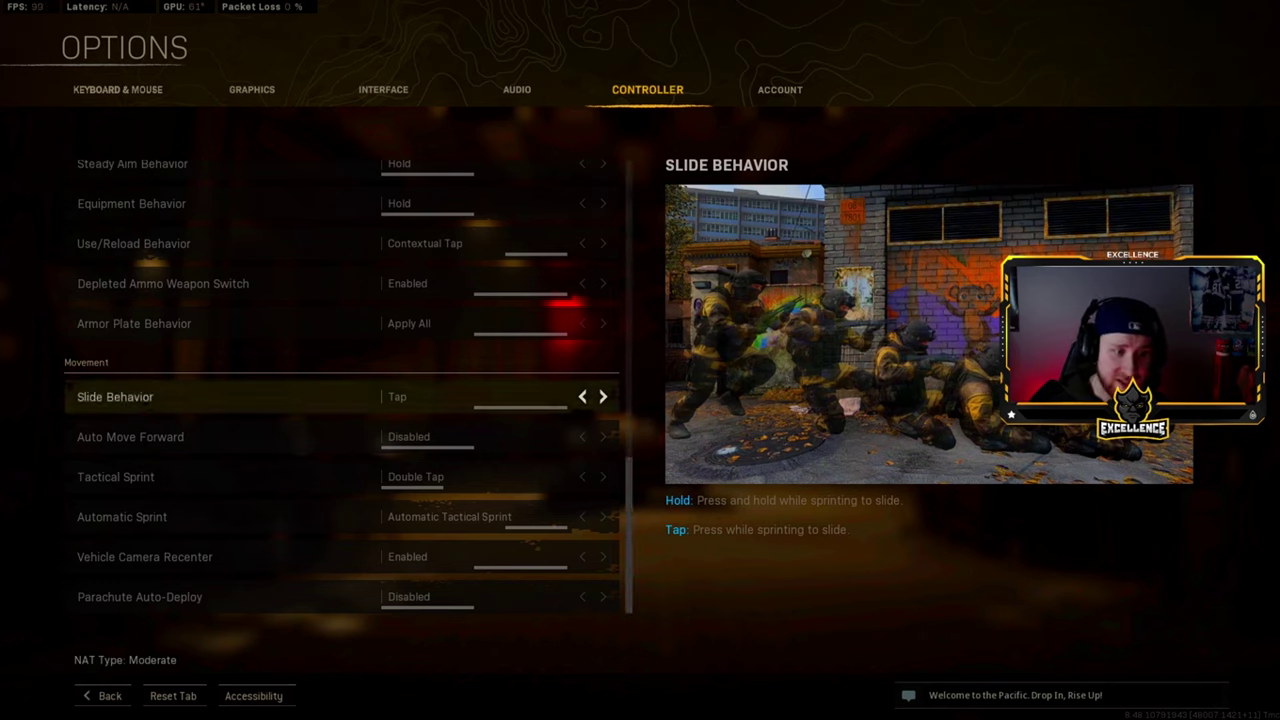
key(Down)
key(Down)
key(Down)
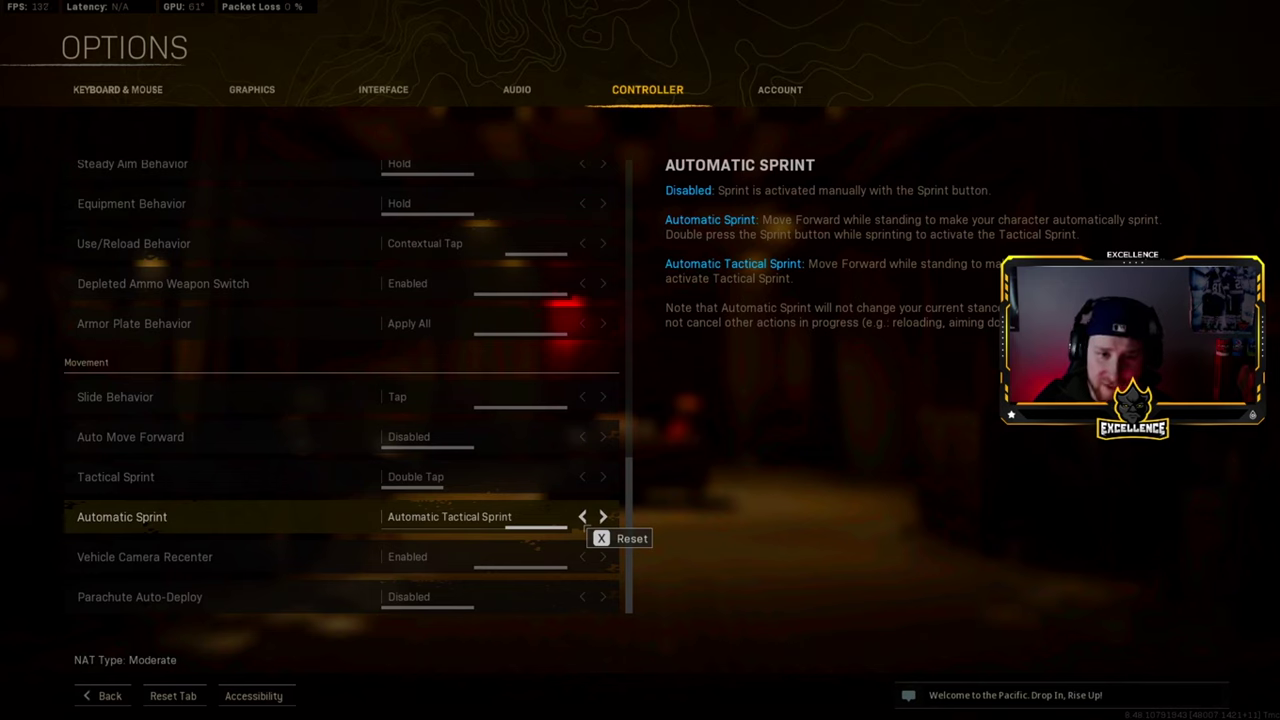
key(Down)
key(Up)
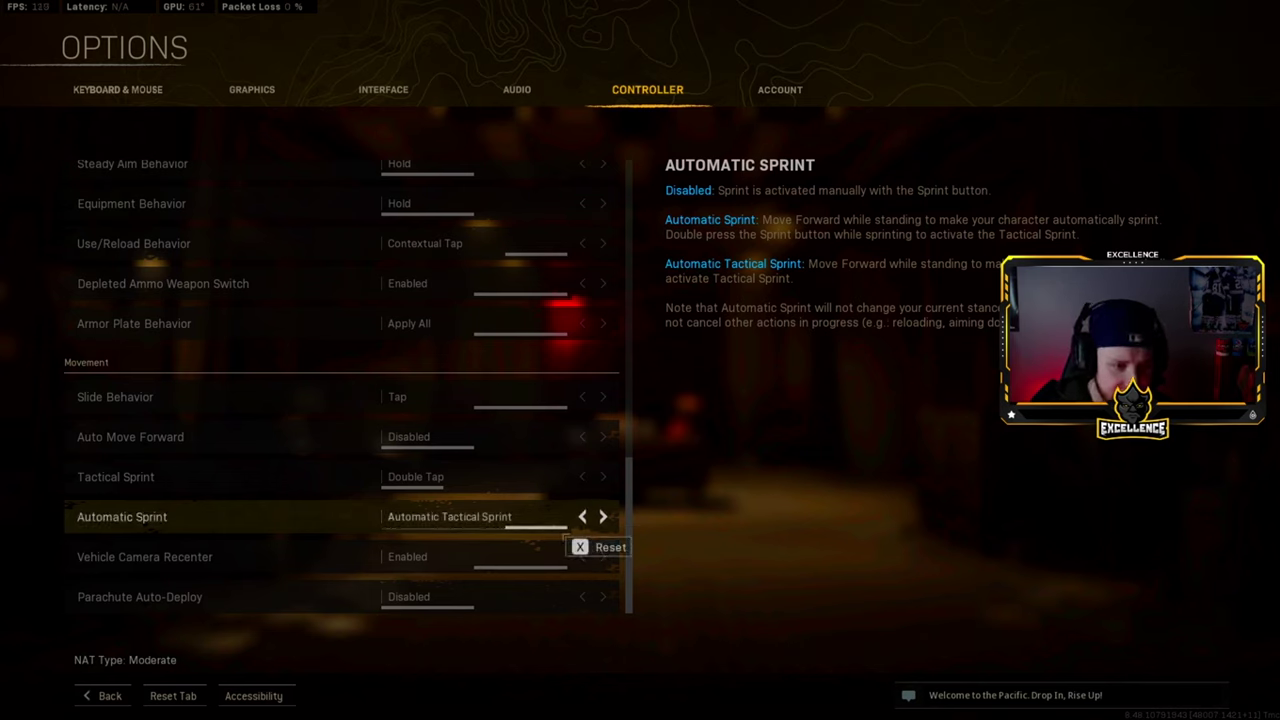
key(Up)
key(Down)
key(Down)
key(Down)
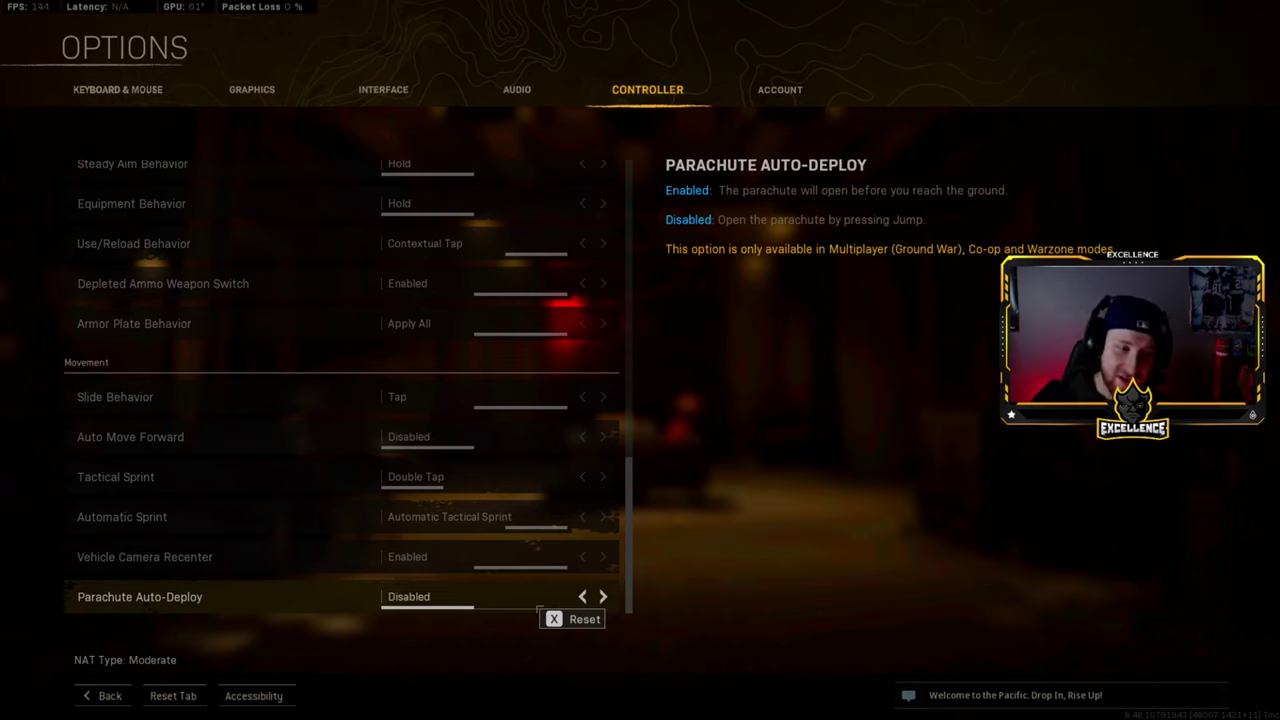
Recheck the descriptions of Slide Behavior, Parachute Auto-Deploy and Automatic Sprint
click(115, 397)
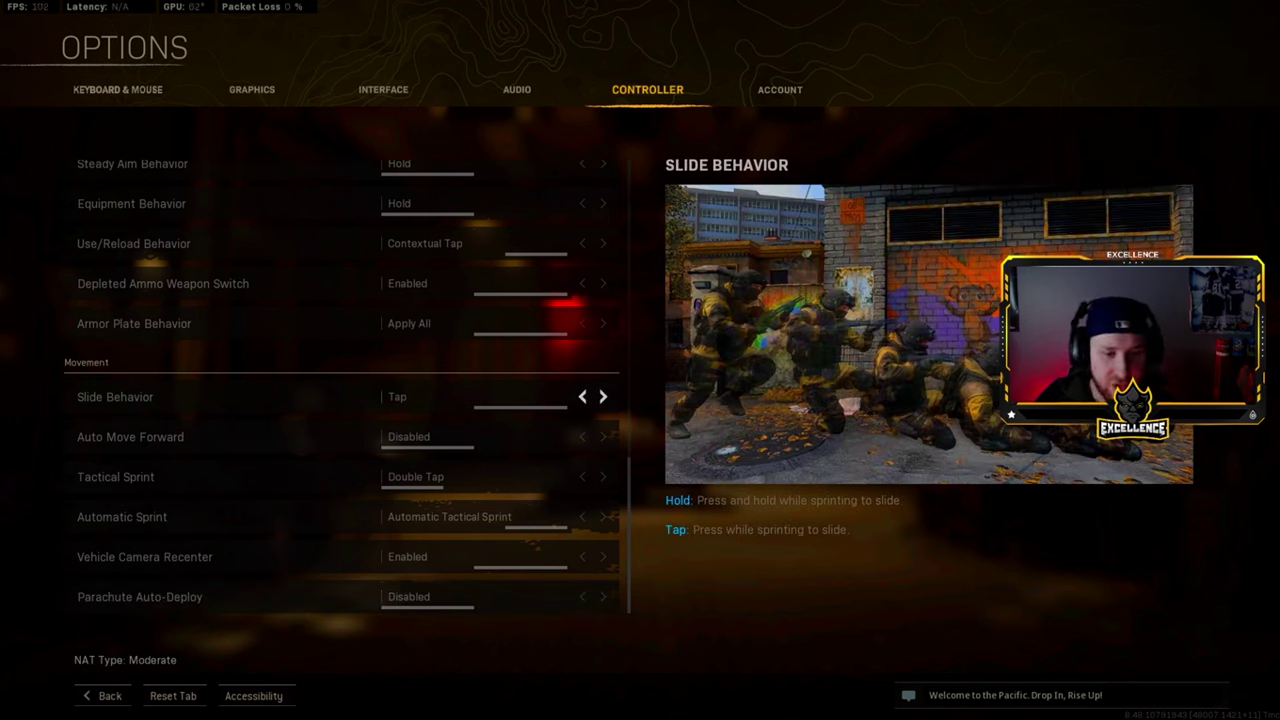
click(140, 597)
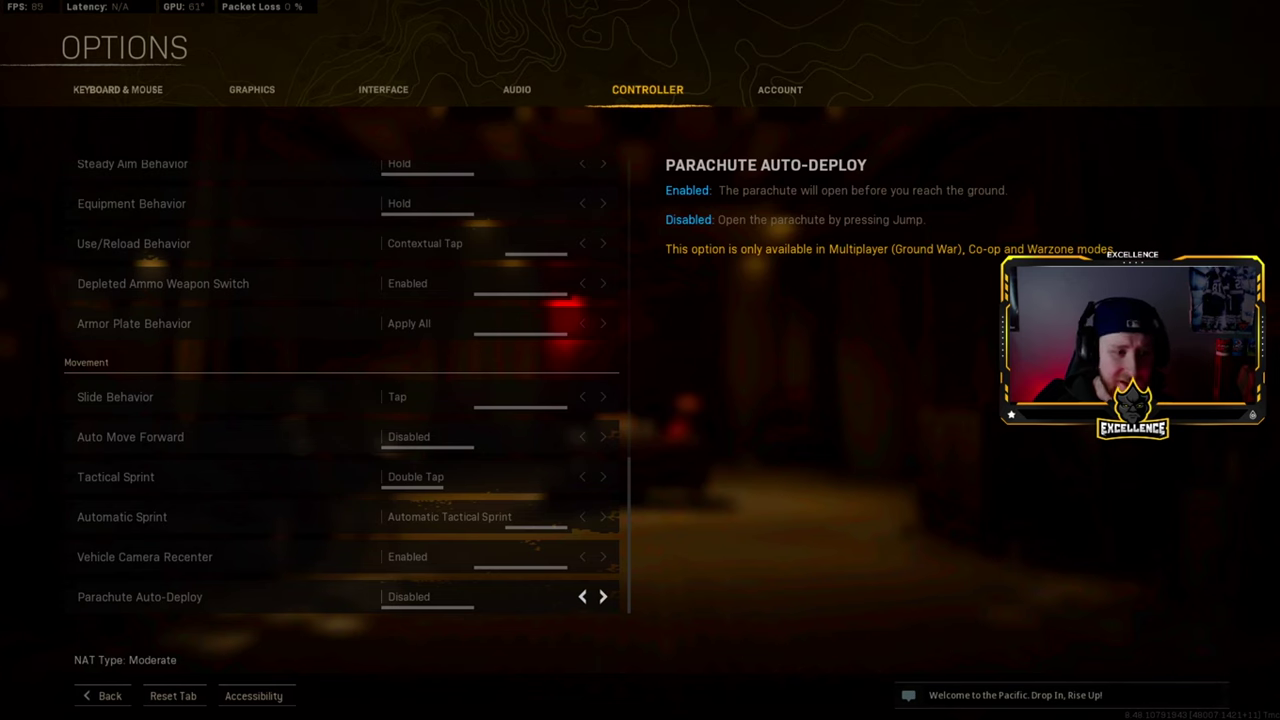
click(392, 400)
click(452, 525)
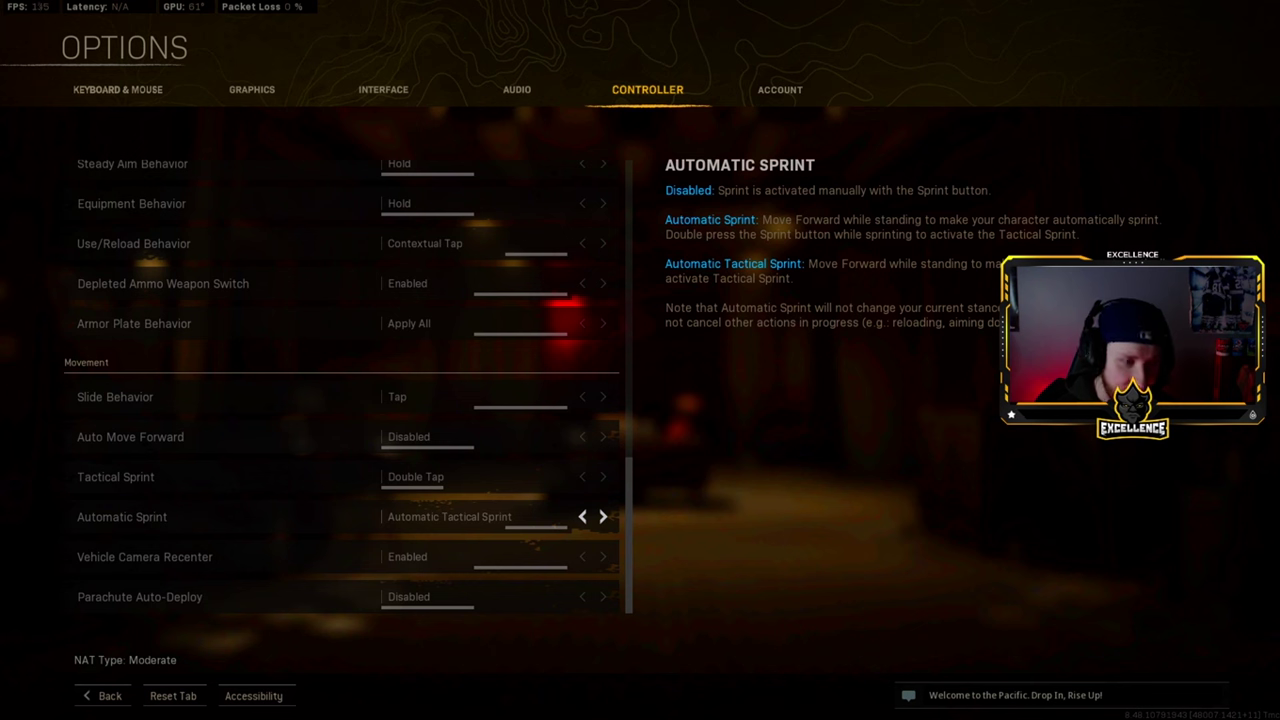
Back out of the Options menu to the Play lobby
key(Escape)
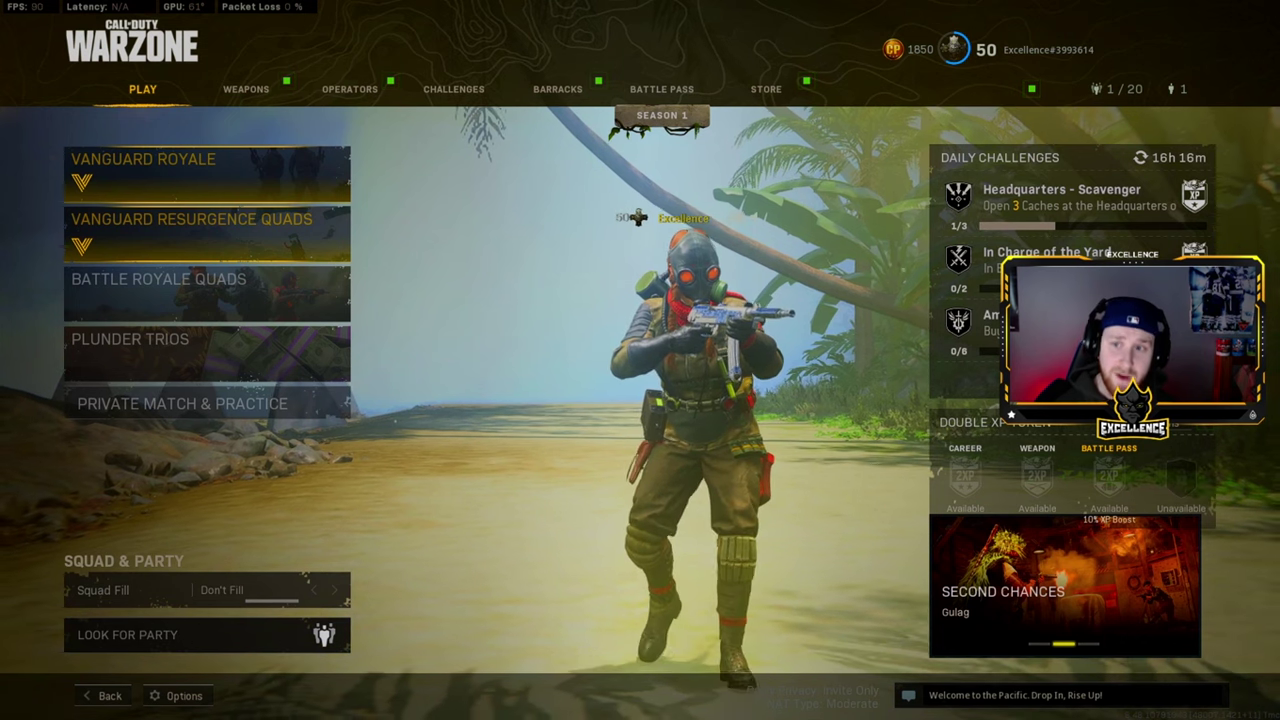